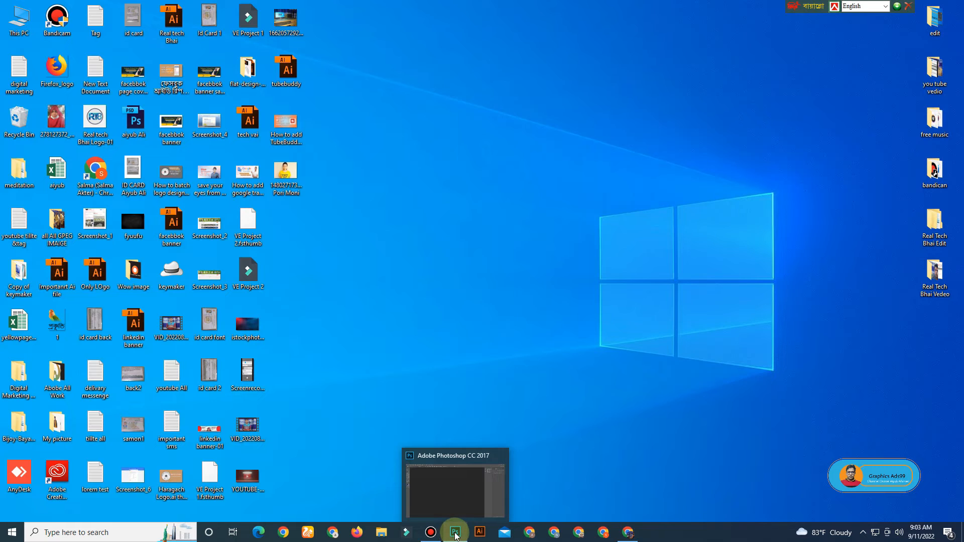
Step: Switch to Photoshop and open the JPG portrait of the woman in the yellow T-shirt from the Desktop folder
{"action": "left_click", "coordinate": [455, 533]}
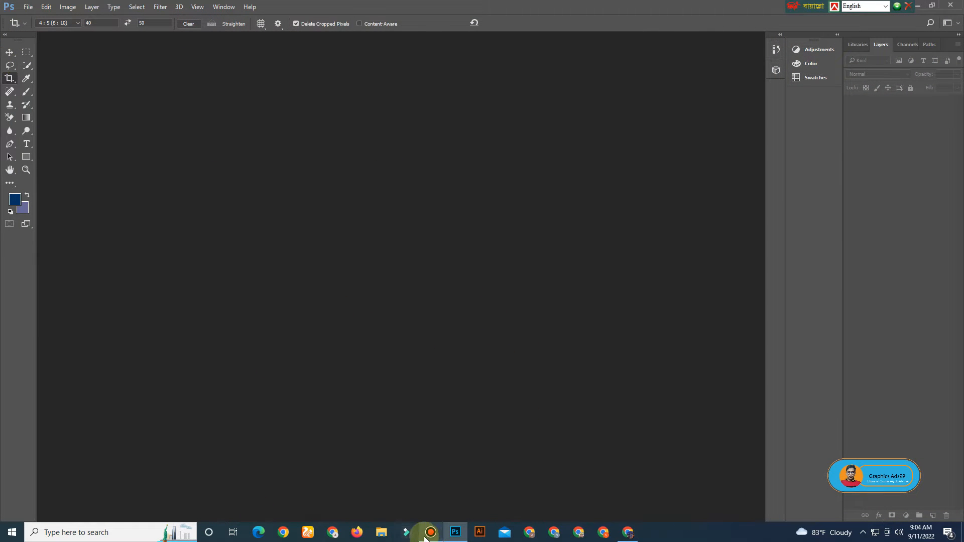
{"action": "left_click", "coordinate": [382, 534]}
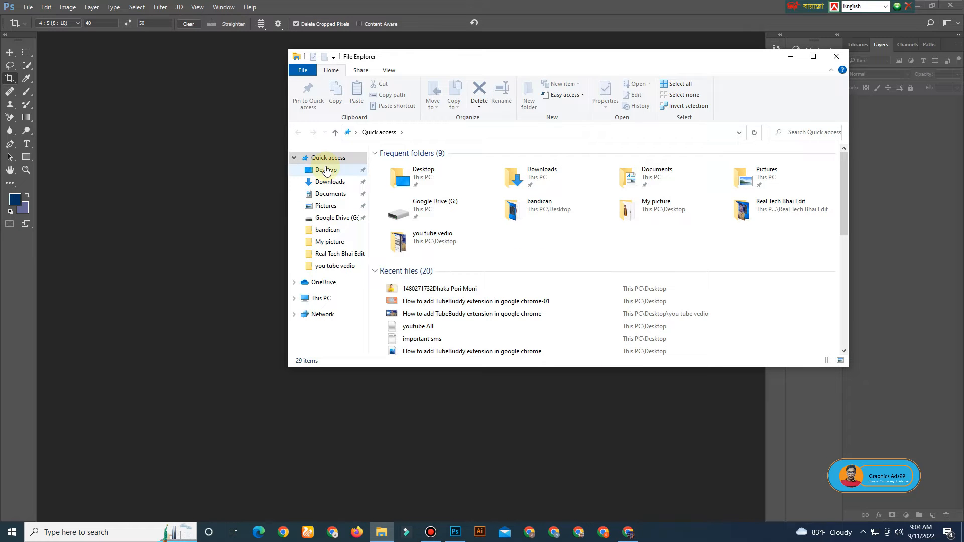
{"action": "left_click", "coordinate": [327, 170]}
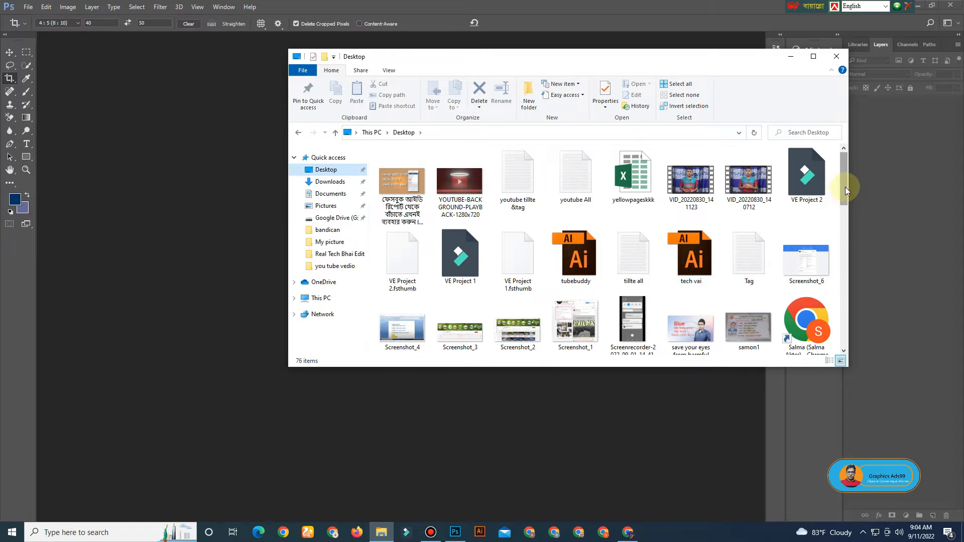
{"action": "scroll", "coordinate": [846, 187], "scroll_direction": "down", "scroll_amount": 10}
{"action": "left_click_drag", "start_coordinate": [517, 265], "coordinate": [196, 266]}
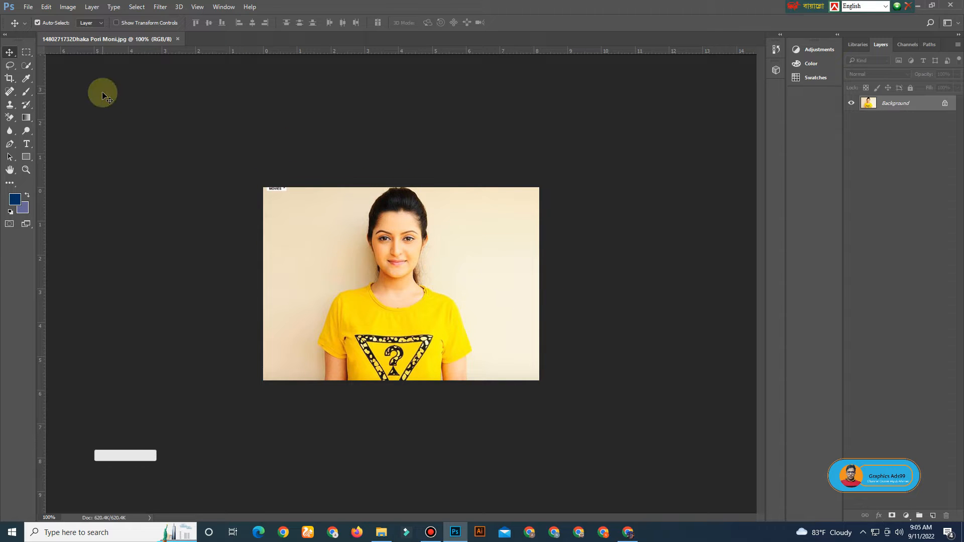
Step: Set the Crop tool's size to 40 mm wide by 50 mm high
{"action": "left_click", "coordinate": [5, 82]}
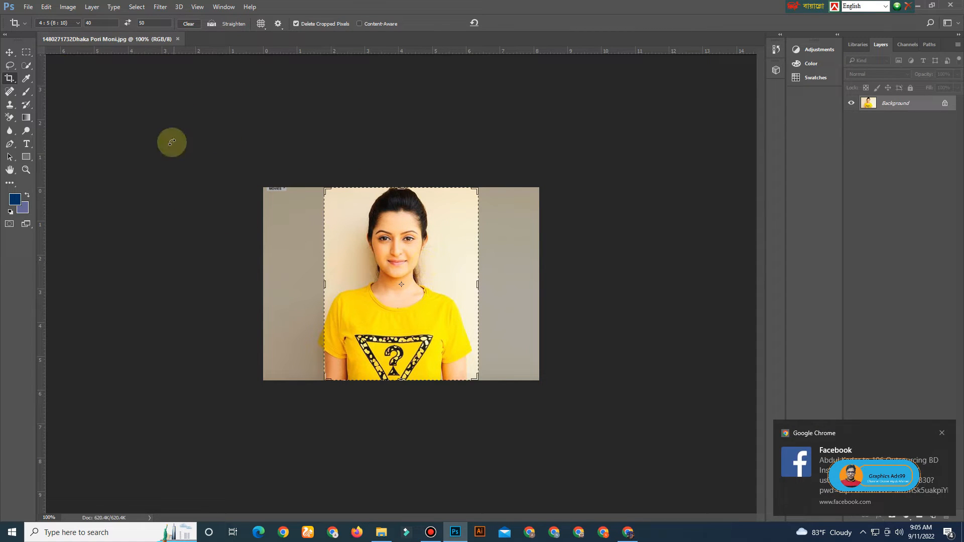
{"action": "left_click", "coordinate": [97, 24]}
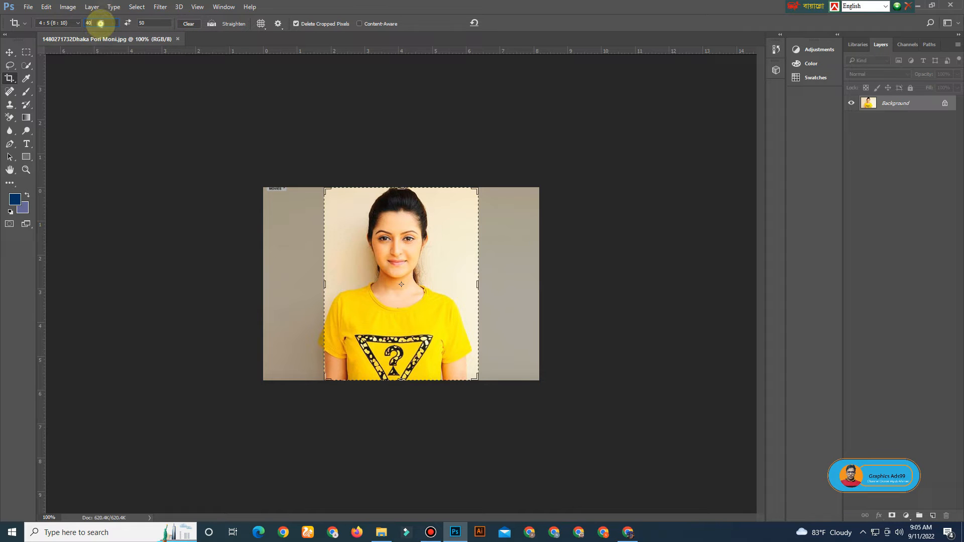
{"action": "left_click_drag", "start_coordinate": [100, 23], "coordinate": [70, 23]}
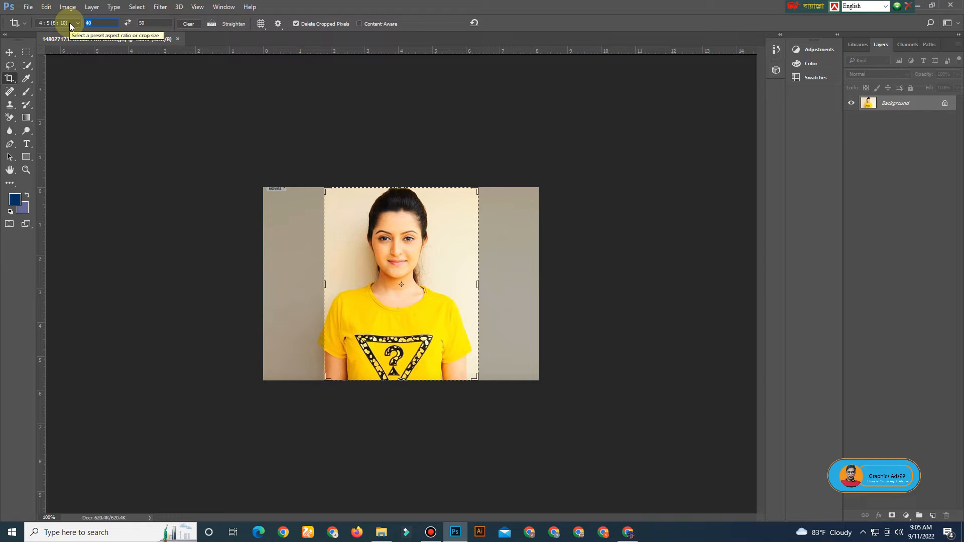
{"action": "type", "text": "40"}
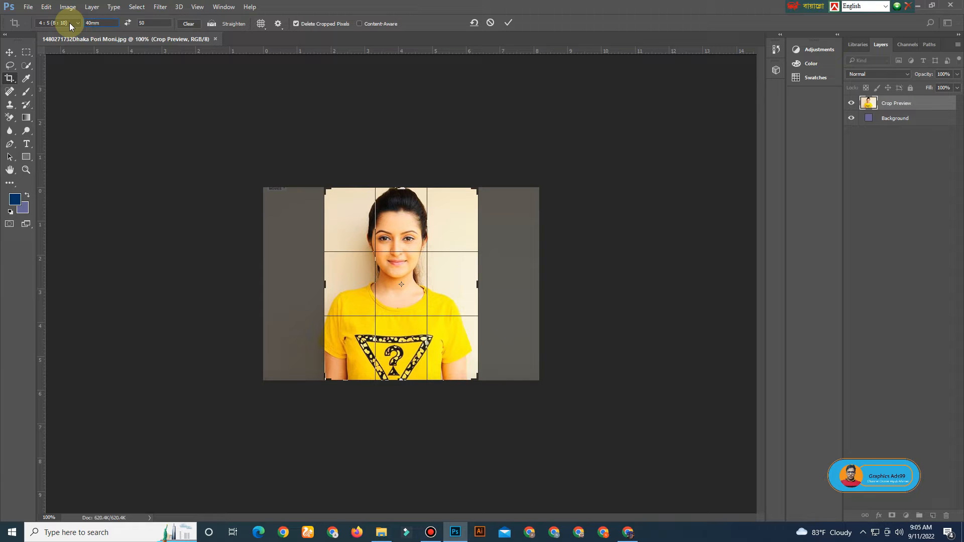
{"action": "type", "text": "mm"}
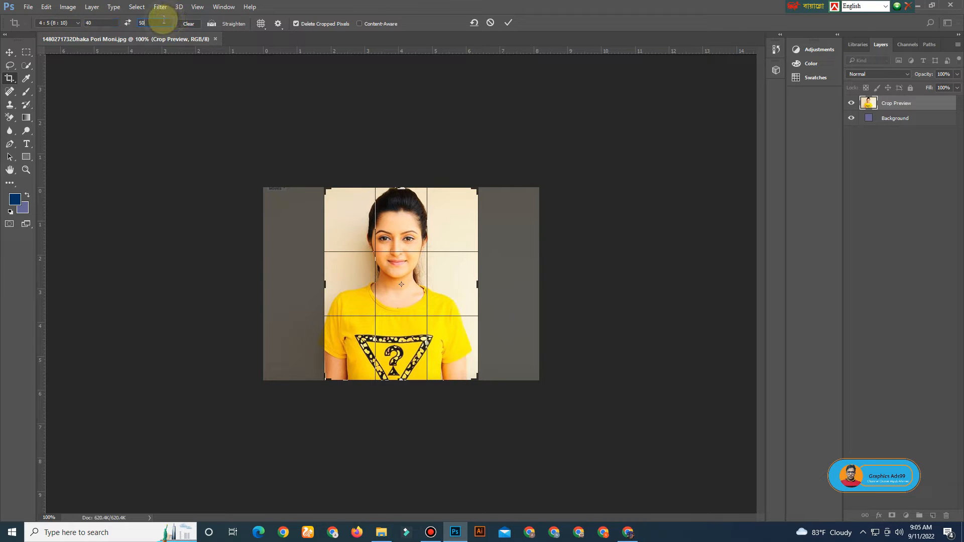
{"action": "left_click", "coordinate": [149, 23]}
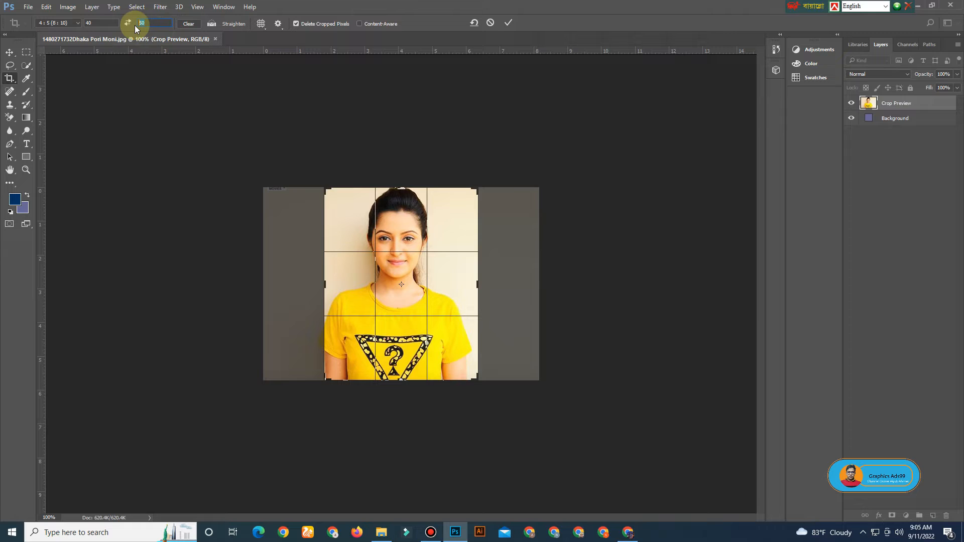
{"action": "type", "text": "50"}
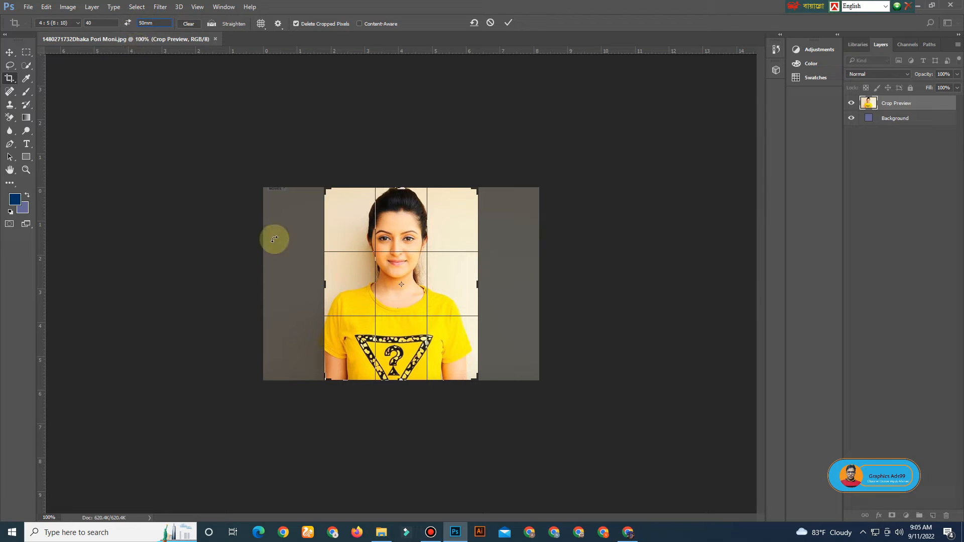
Step: Tighten the crop frame around the woman's head and upper chest, with its upper edge just above her hair
{"action": "mouse_move", "coordinate": [477, 376]}
{"action": "left_mouse_down"}
{"action": "mouse_move", "coordinate": [458, 372]}
{"action": "mouse_move", "coordinate": [463, 364]}
{"action": "left_mouse_up"}
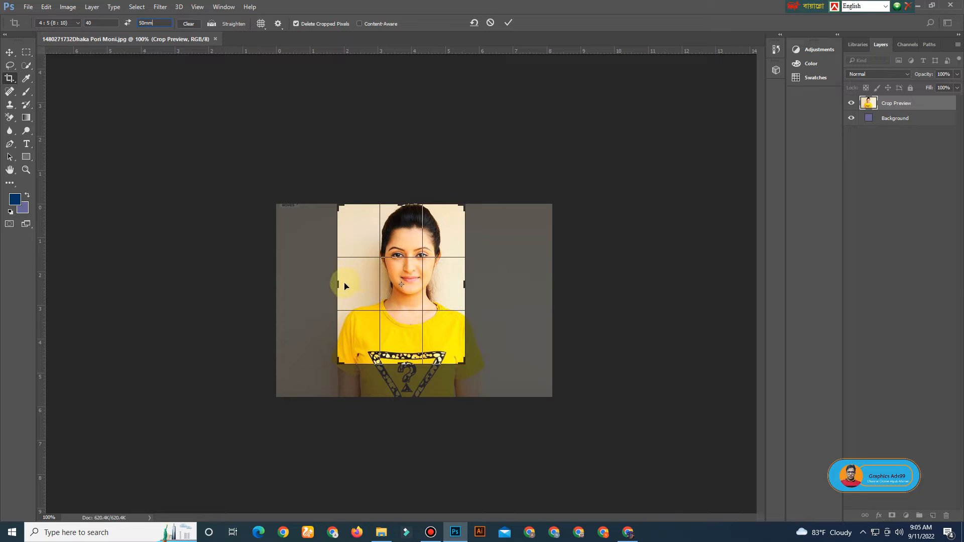
{"action": "left_click_drag", "start_coordinate": [337, 285], "coordinate": [340, 277]}
{"action": "left_click_drag", "start_coordinate": [459, 360], "coordinate": [464, 362]}
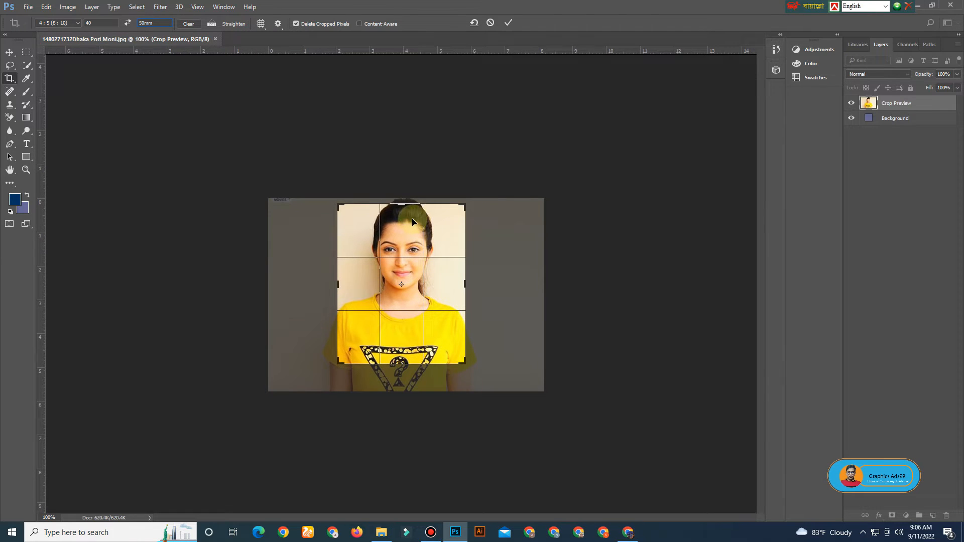
{"action": "left_click_drag", "start_coordinate": [402, 204], "coordinate": [401, 201]}
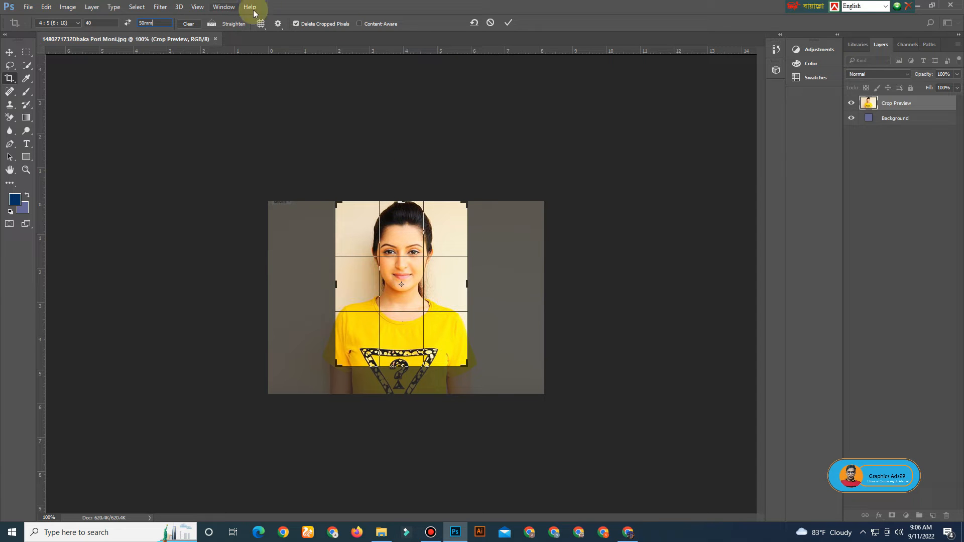
{"action": "key", "text": "Print"}
{"action": "left_click_drag", "start_coordinate": [353, 4], "coordinate": [568, 66]}
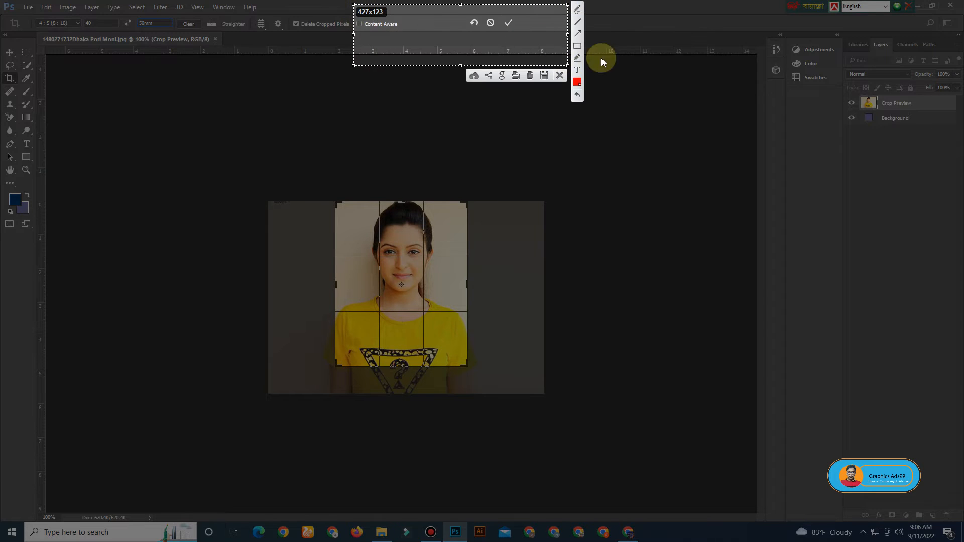
{"action": "left_click", "coordinate": [573, 45]}
{"action": "left_click_drag", "start_coordinate": [500, 13], "coordinate": [520, 30]}
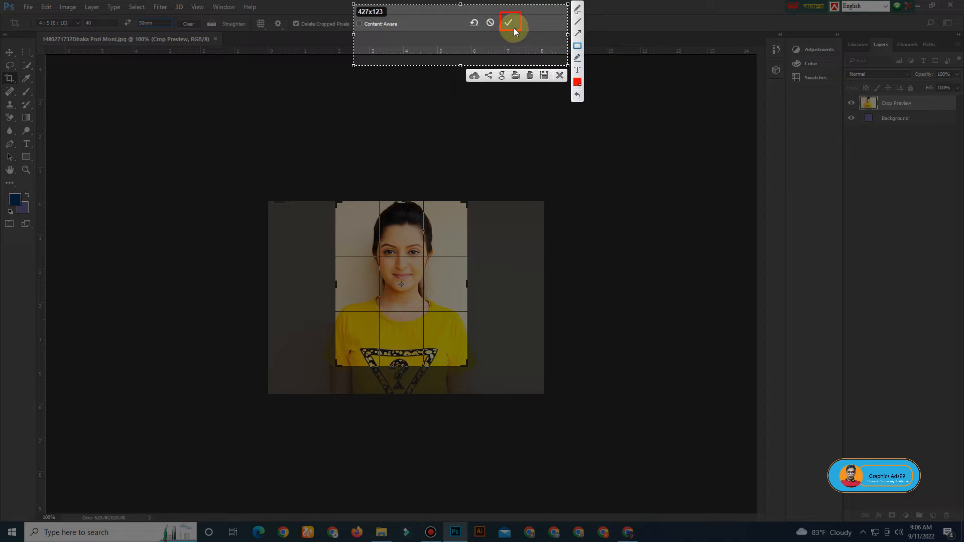
{"action": "right_click", "coordinate": [518, 36]}
{"action": "left_click", "coordinate": [547, 107]}
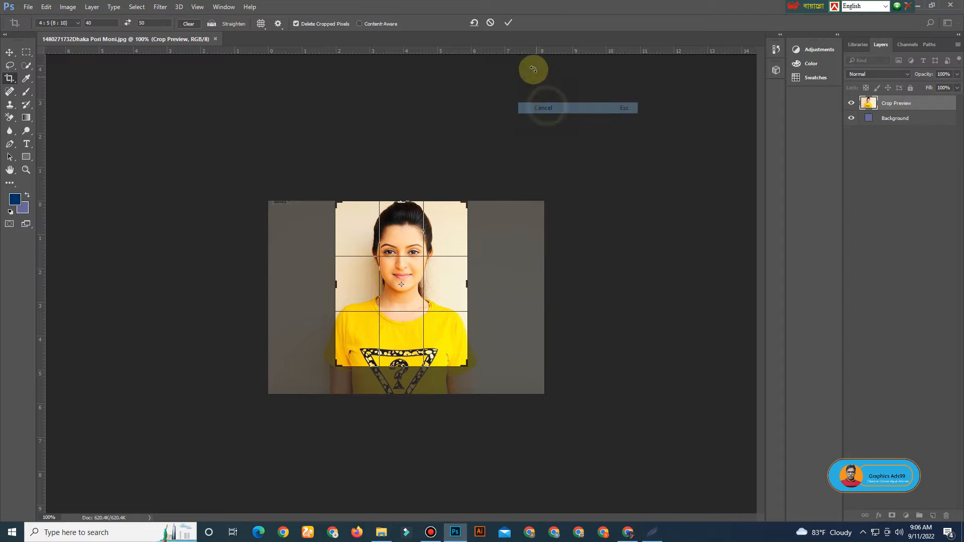
Step: Apply the crop to the portrait
{"action": "left_click", "coordinate": [508, 22]}
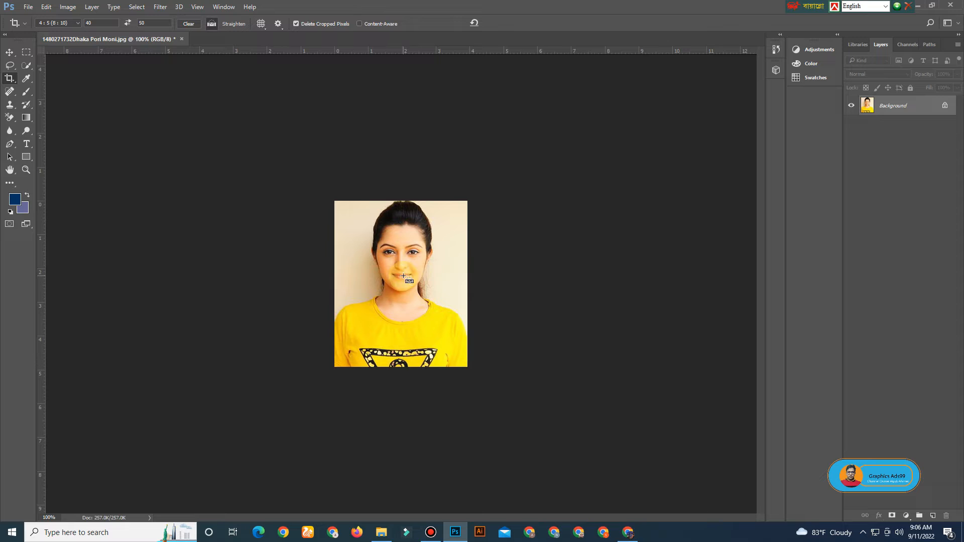
Step: Brighten the portrait with Curves, adding a point on the RGB channel at input 113 and output 134
{"action": "key", "text": "ctrl+m"}
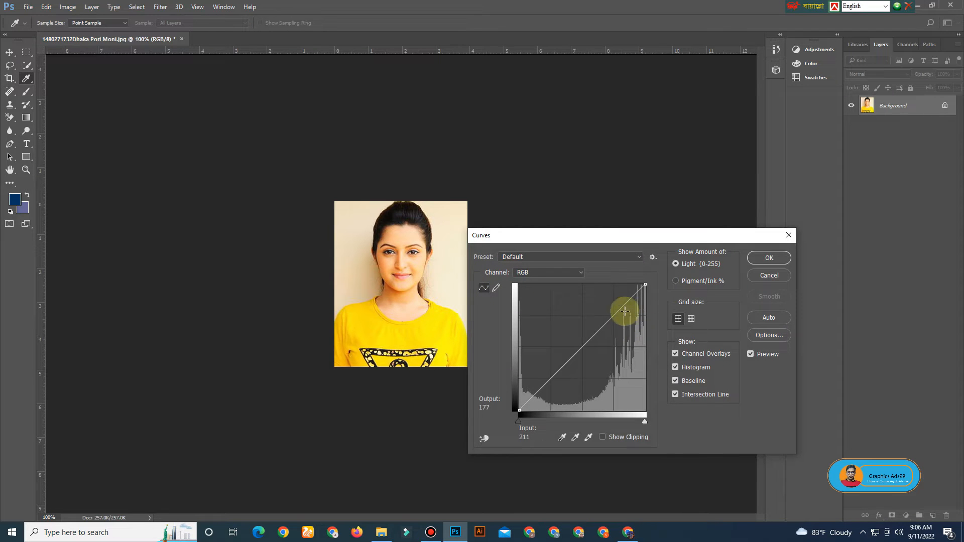
{"action": "left_click_drag", "start_coordinate": [632, 237], "coordinate": [638, 120]}
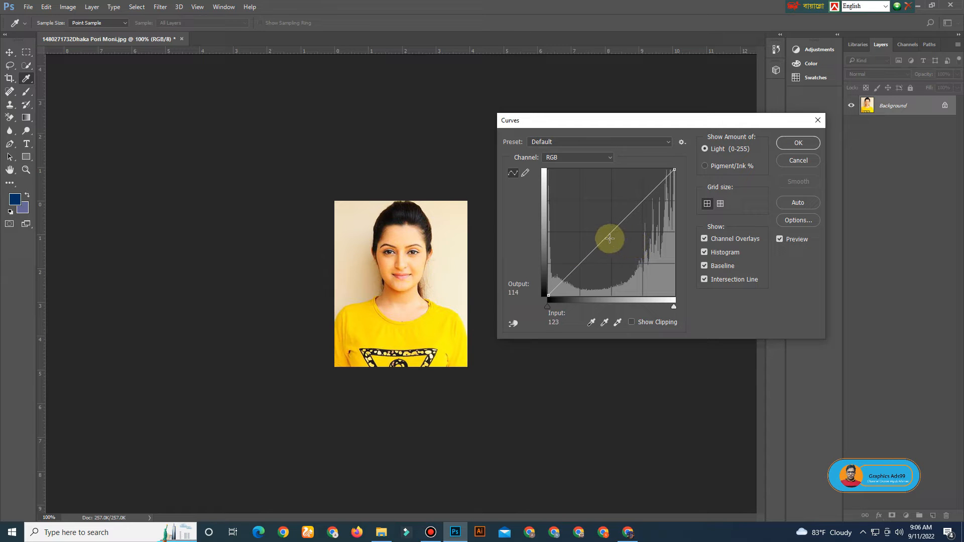
{"action": "left_click_drag", "start_coordinate": [612, 231], "coordinate": [604, 229]}
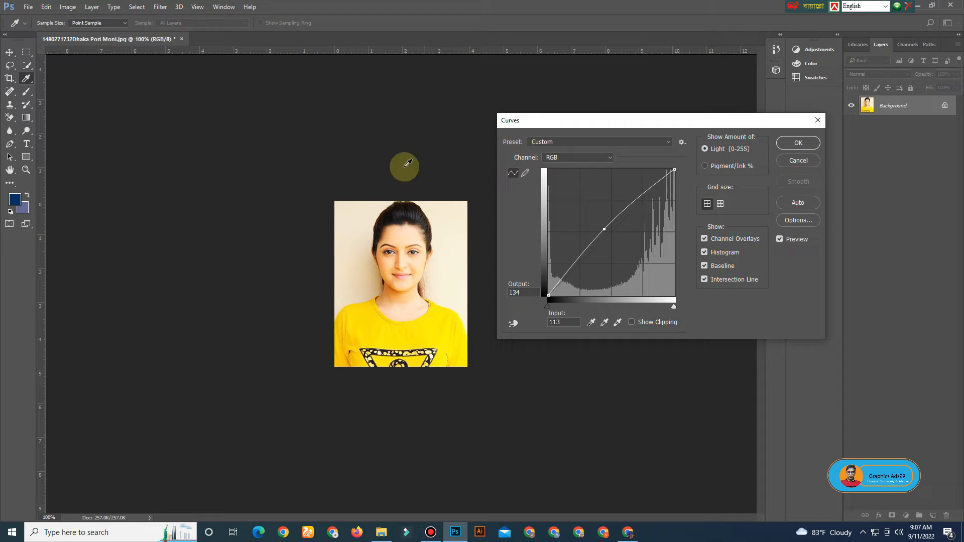
{"action": "left_click", "coordinate": [580, 142]}
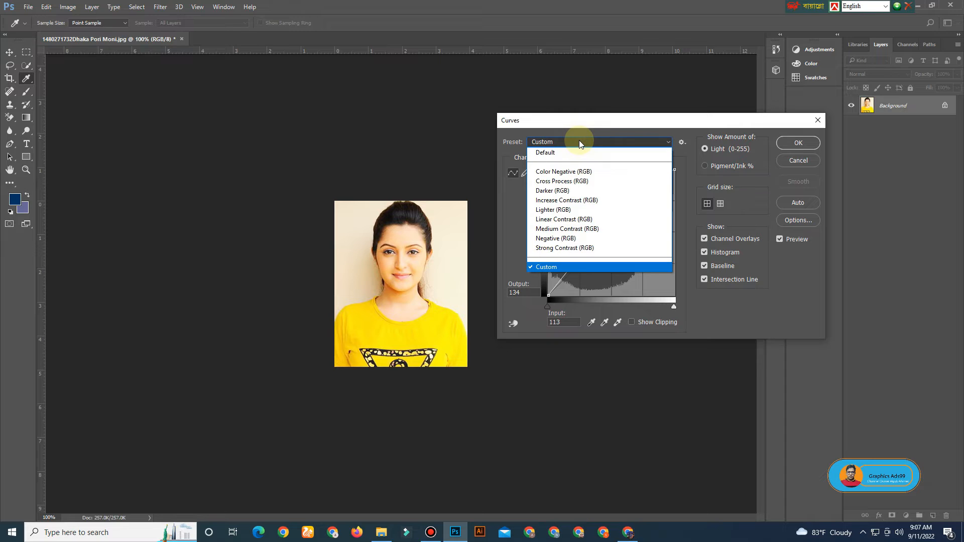
{"action": "left_click", "coordinate": [580, 144]}
{"action": "left_click", "coordinate": [563, 159]}
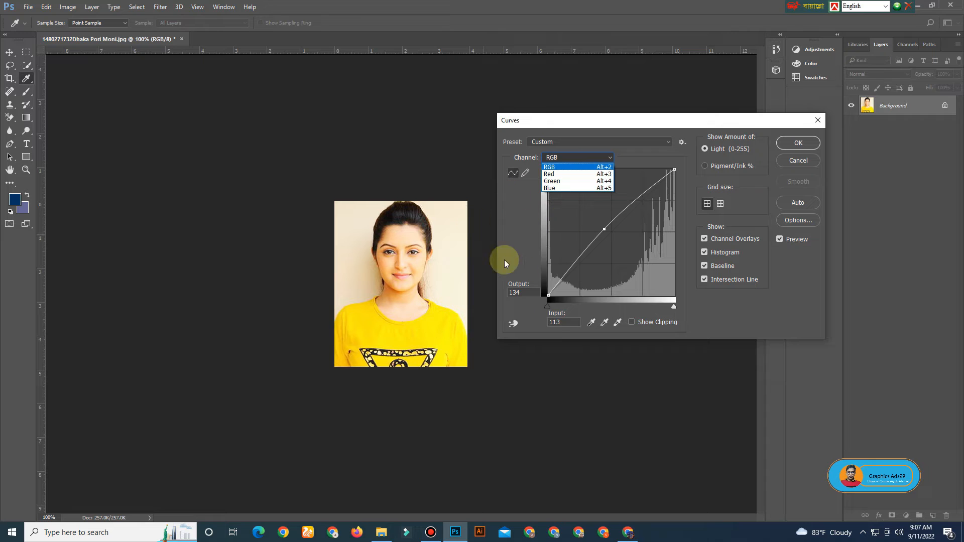
{"action": "left_click", "coordinate": [556, 168]}
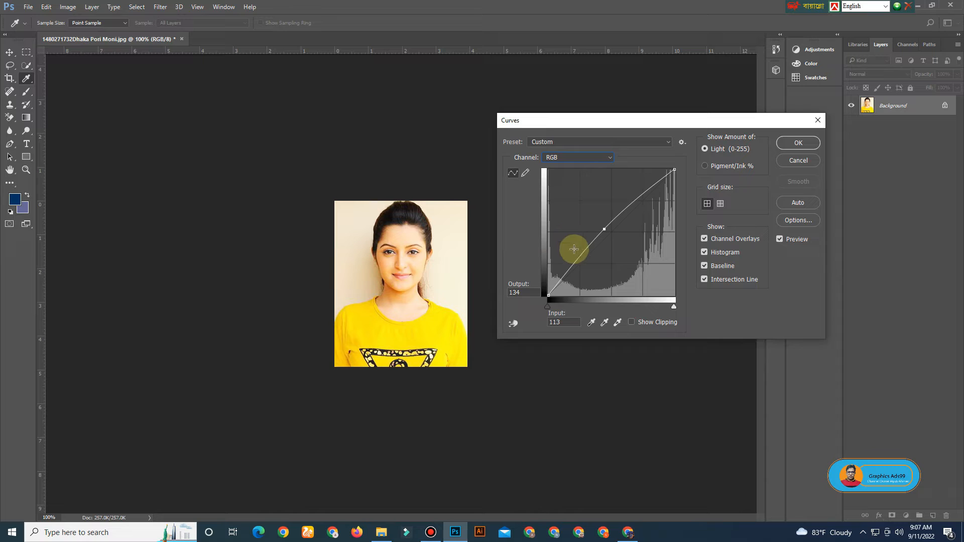
{"action": "left_click", "coordinate": [797, 144]}
Step: Select the plain cream background around the woman with the Quick Selection tool
{"action": "key", "text": "c"}
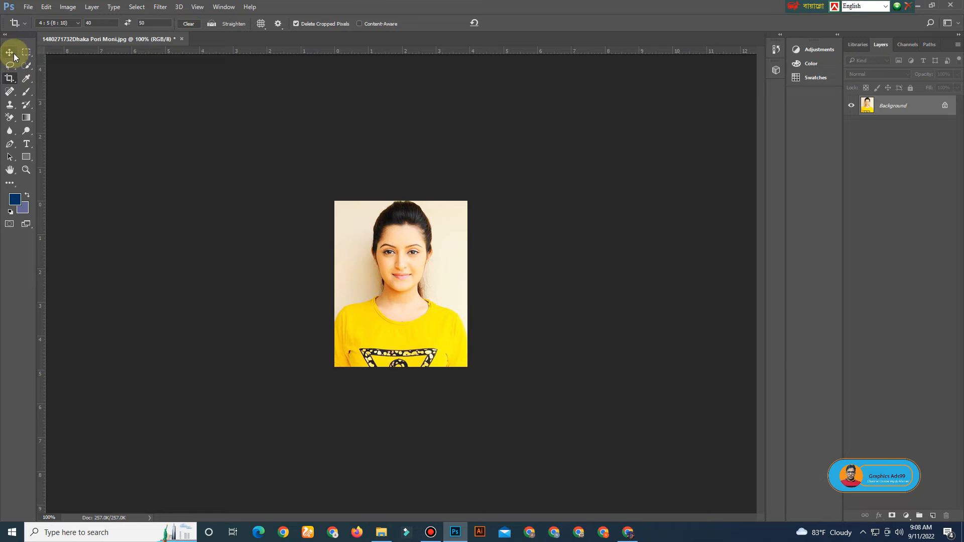
{"action": "left_click", "coordinate": [27, 68]}
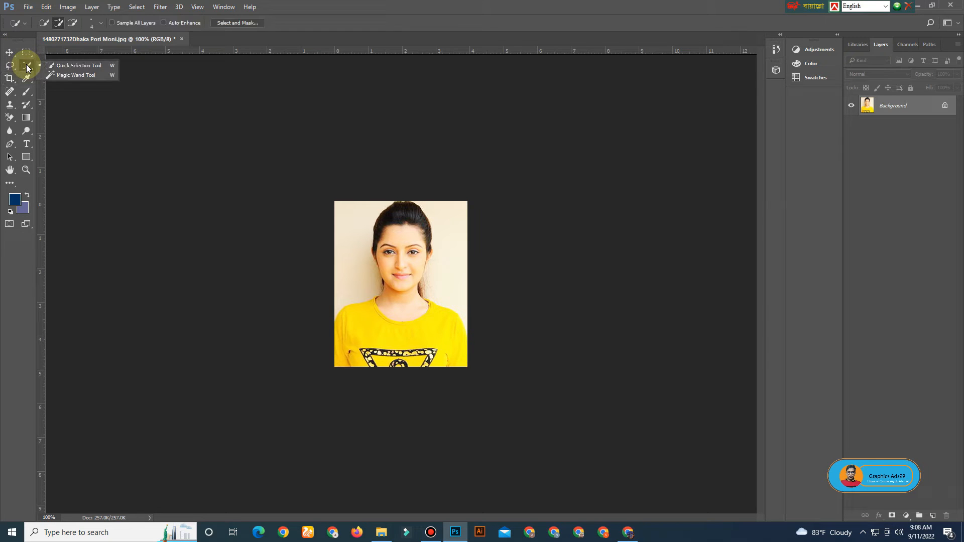
{"action": "left_click", "coordinate": [86, 68]}
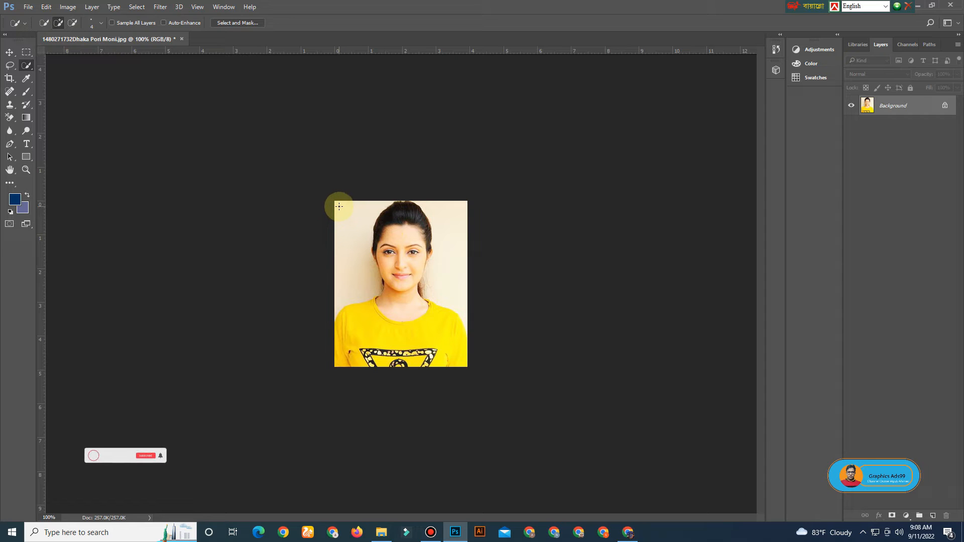
{"action": "left_click_drag", "start_coordinate": [339, 206], "coordinate": [349, 230]}
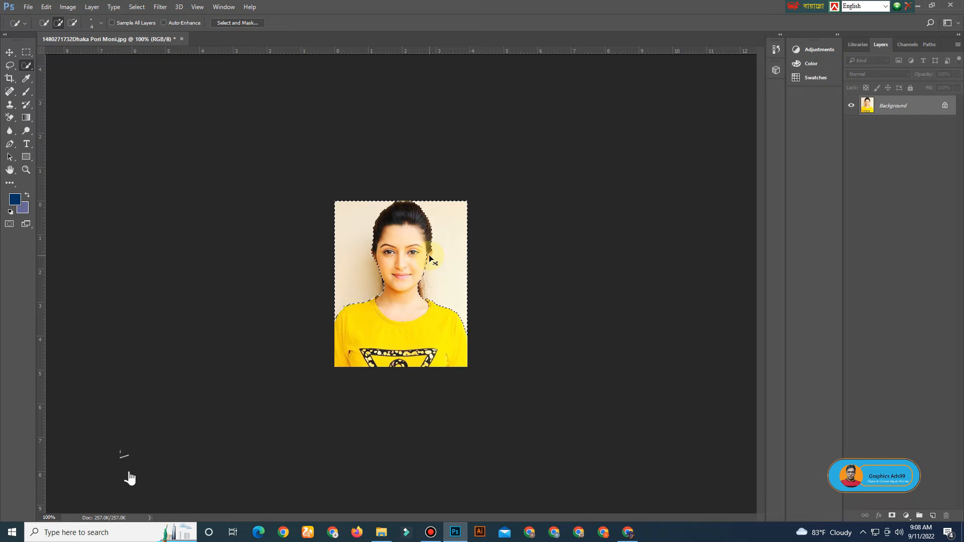
Step: Subtract the ear on the right side of the woman's face from the background selection
{"action": "key", "text": "alt"}
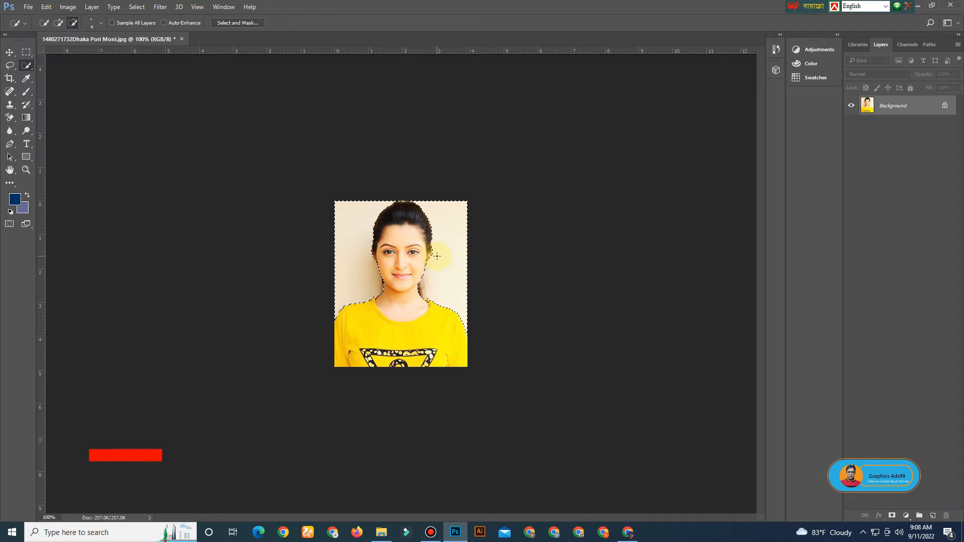
{"action": "left_click", "coordinate": [430, 255], "text": "alt"}
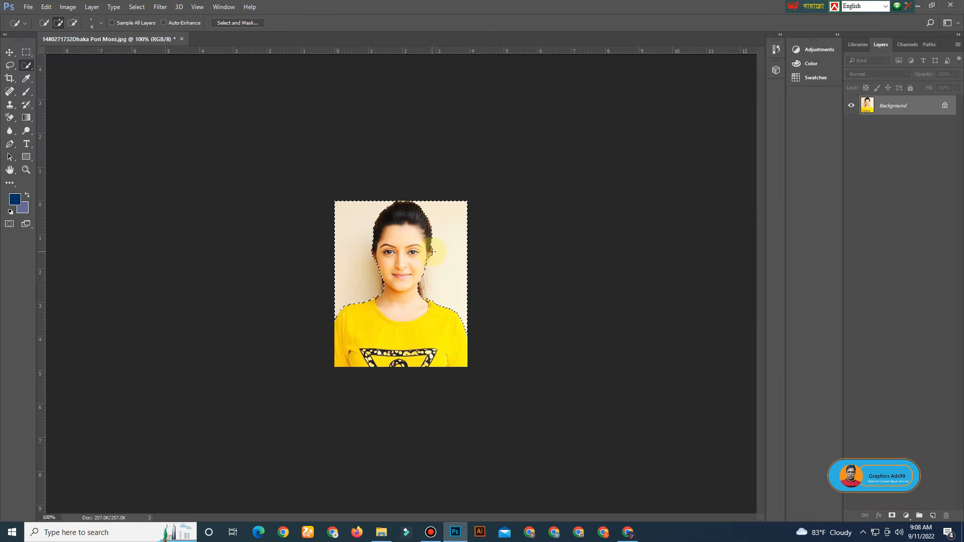
{"action": "left_click", "coordinate": [432, 252], "text": "alt"}
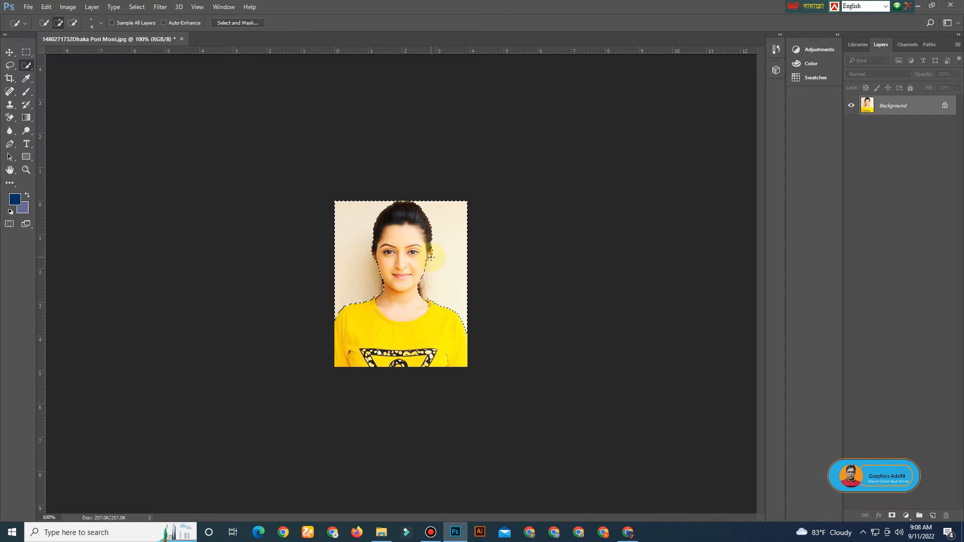
{"action": "key", "text": "alt"}
{"action": "key", "text": "alt"}
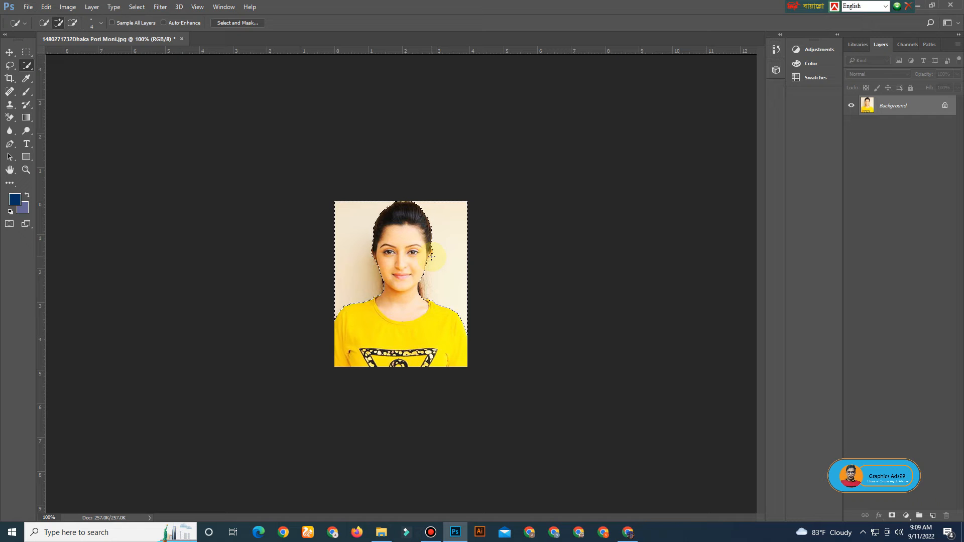
{"action": "key", "text": "ctrl+plus"}
{"action": "key", "text": "ctrl+plus"}
{"action": "key", "text": "ctrl+plus"}
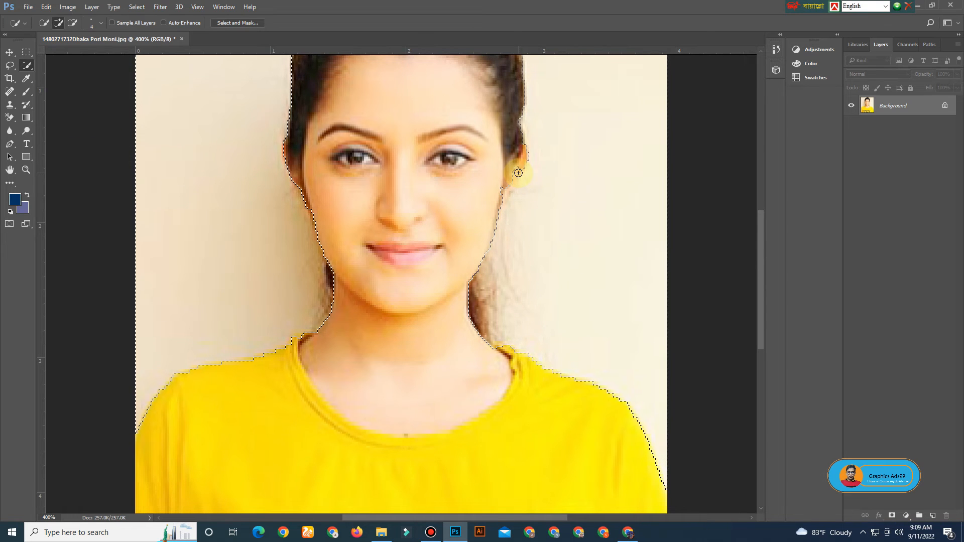
{"action": "key", "text": "alt"}
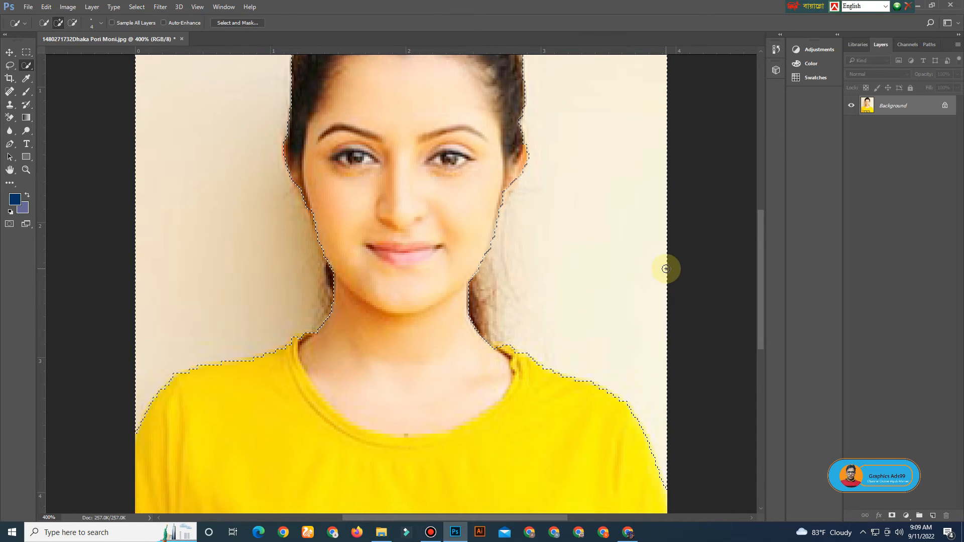
{"action": "key", "text": "ctrl+minus"}
{"action": "key", "text": "ctrl+minus"}
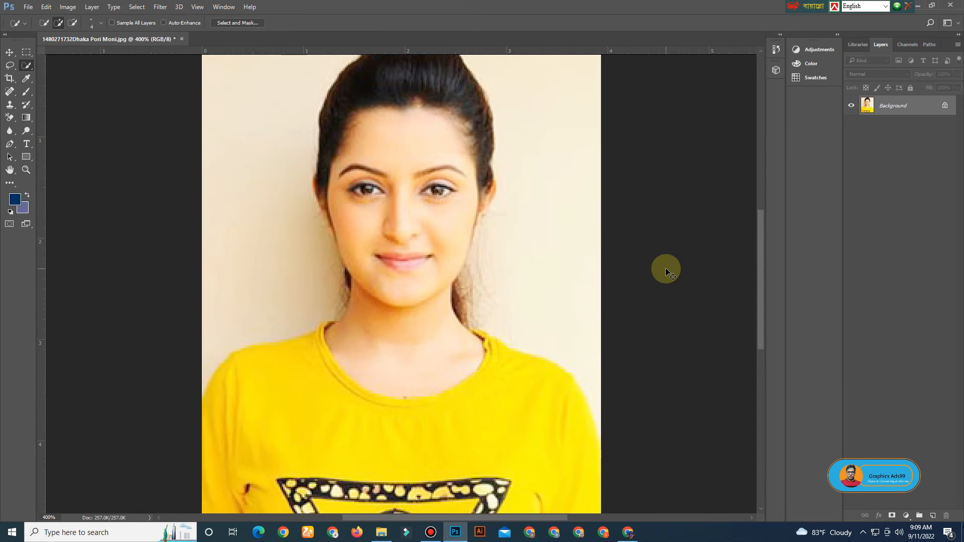
Step: Set the background colour to dark blue, RGB 0, 0, 102
{"action": "key", "text": "ctrl+minus"}
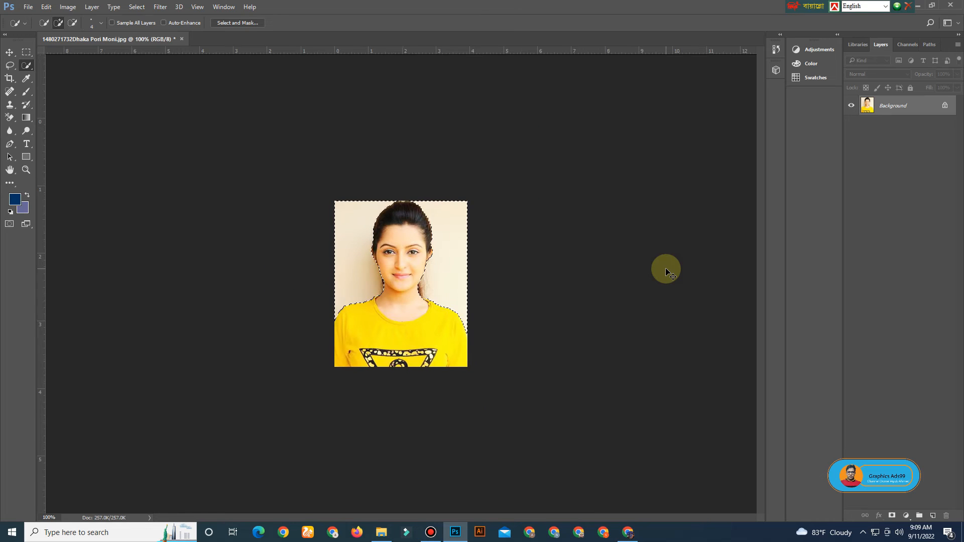
{"action": "left_click", "coordinate": [23, 209]}
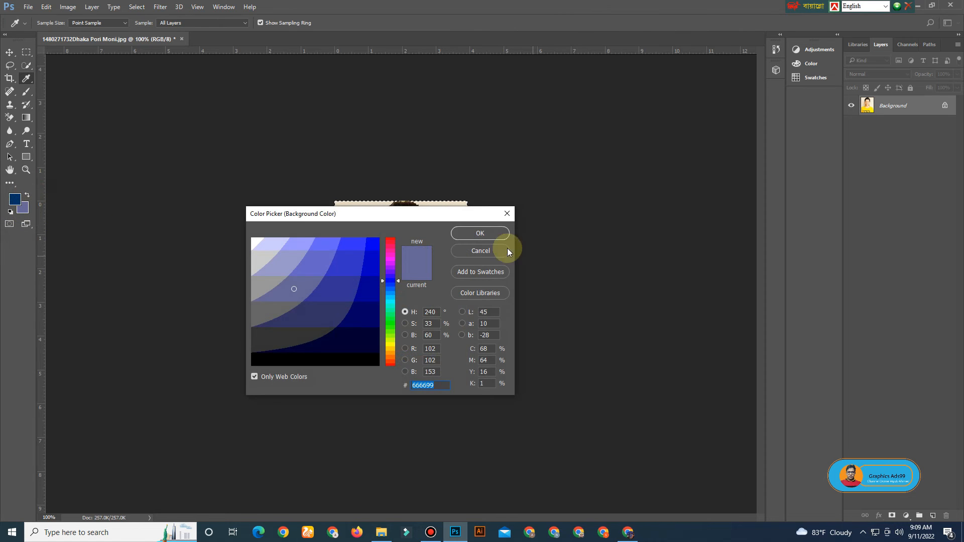
{"action": "mouse_move", "coordinate": [397, 286]}
{"action": "left_mouse_down"}
{"action": "mouse_move", "coordinate": [397, 273]}
{"action": "mouse_move", "coordinate": [395, 285]}
{"action": "left_mouse_up"}
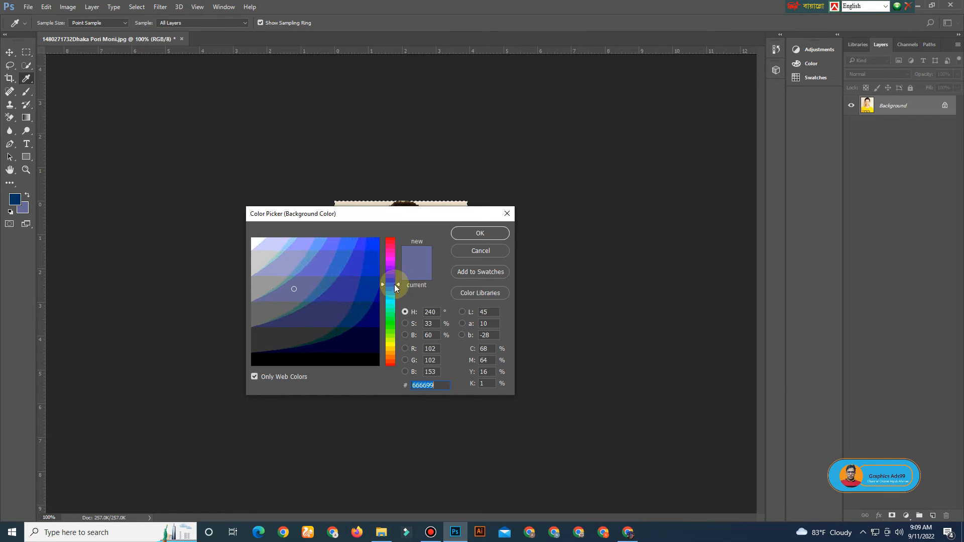
{"action": "left_click", "coordinate": [372, 319]}
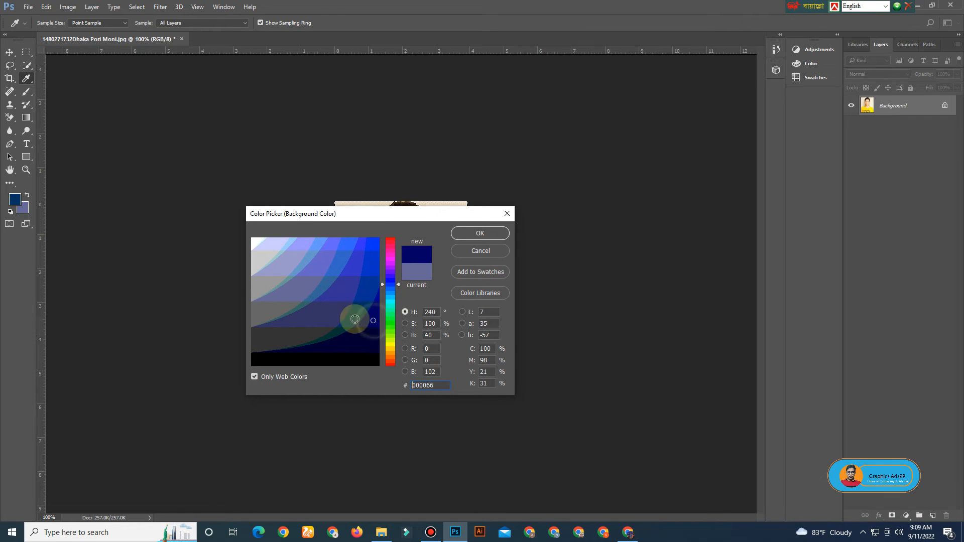
{"action": "left_click", "coordinate": [477, 234]}
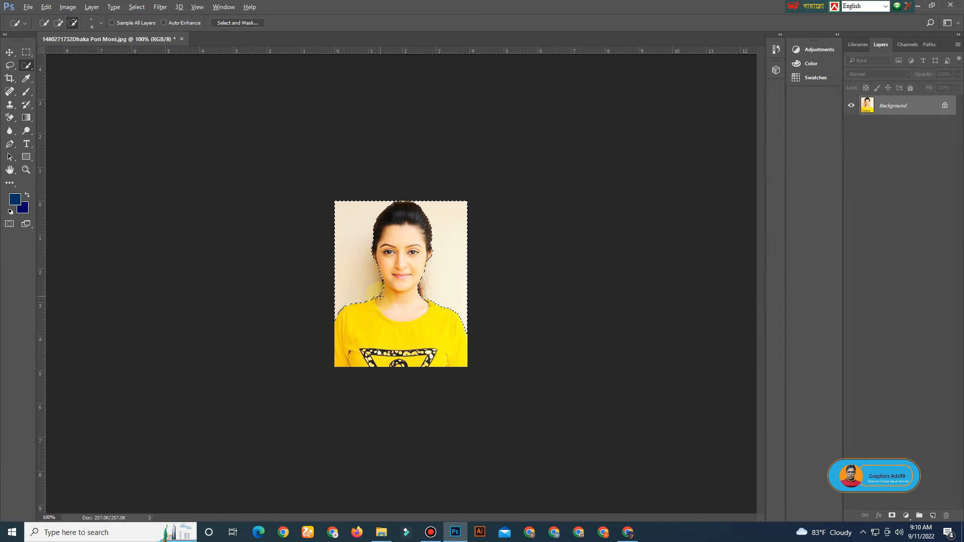
Step: Fill the selected backdrop around the woman with the dark blue foreground colour and deselect it
{"action": "key", "text": "alt+BackSpace"}
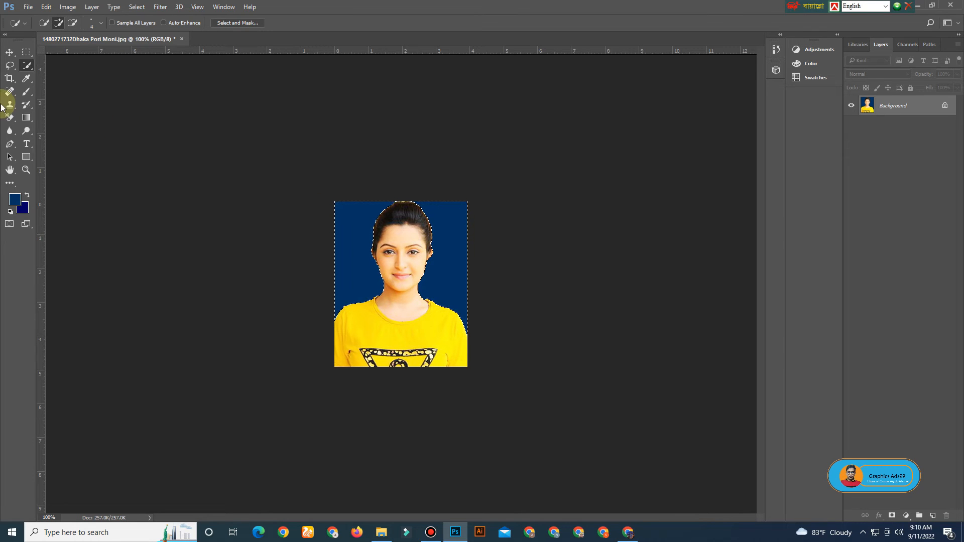
{"action": "left_click", "coordinate": [10, 52]}
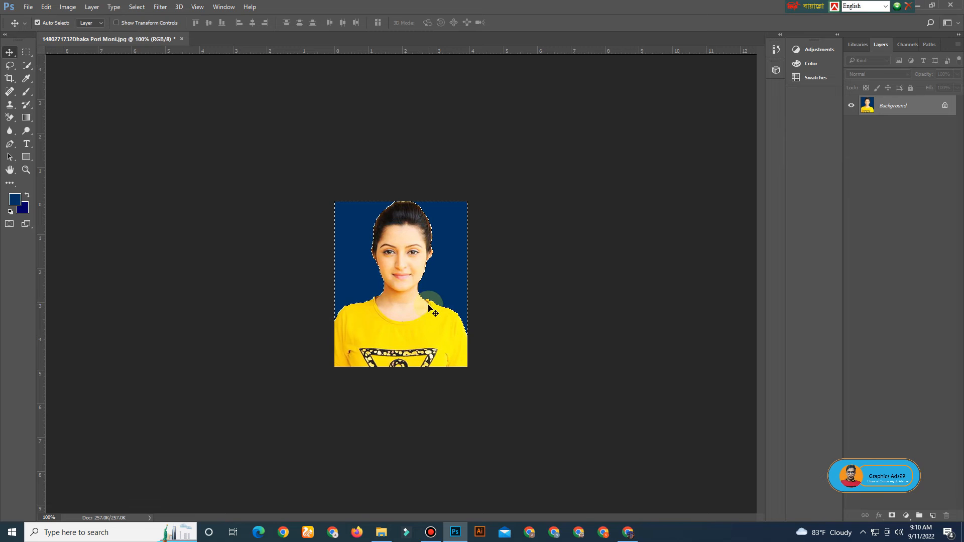
{"action": "key", "text": "ctrl"}
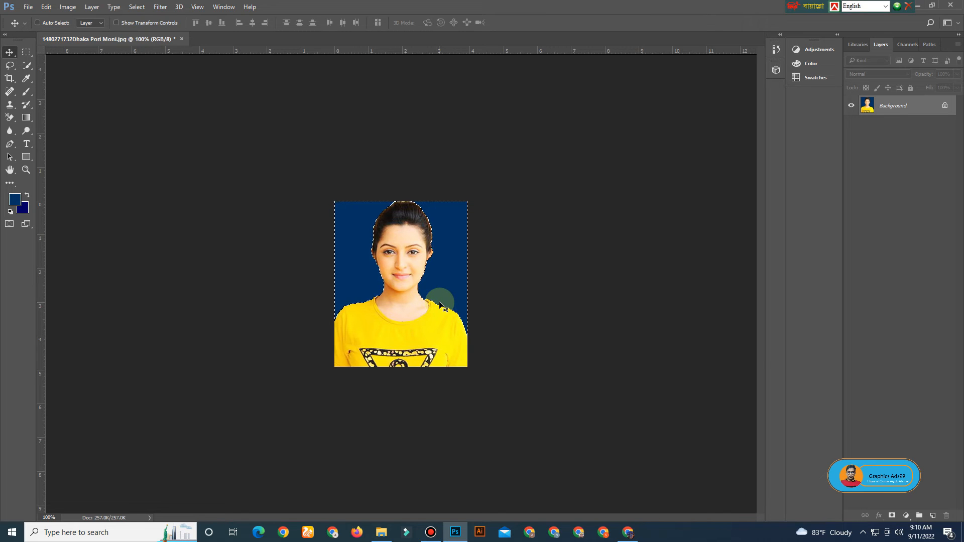
{"action": "key", "text": "ctrl+d"}
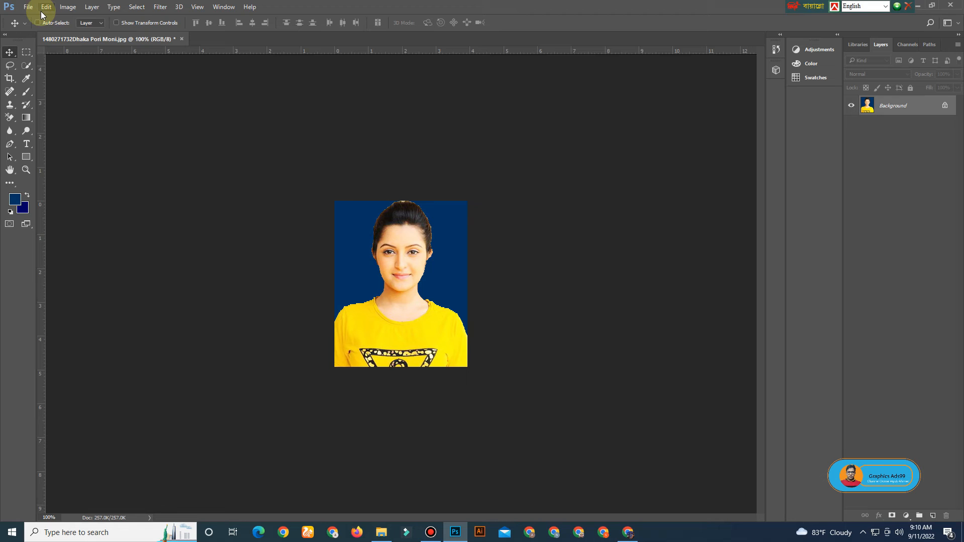
Step: Create a new document from the A4 print preset, 210 x 297 mm at 300 pixels/inch, RGB Color with a white background
{"action": "key", "text": "ctrl+n"}
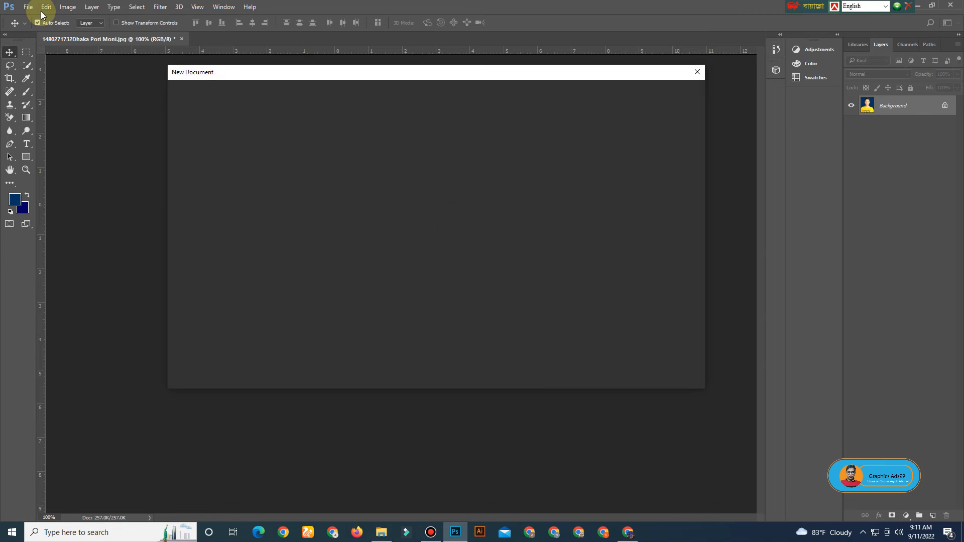
{"action": "left_click_drag", "start_coordinate": [417, 75], "coordinate": [380, 113]}
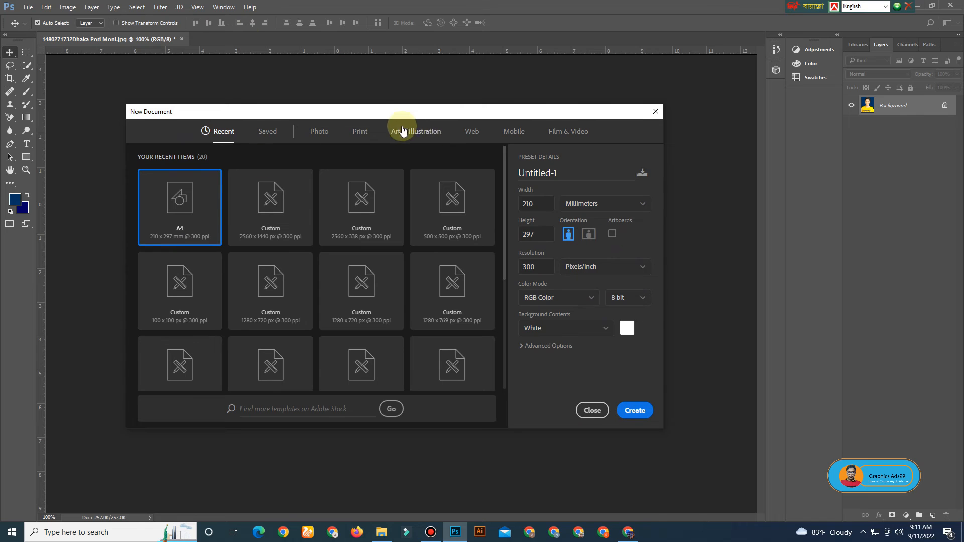
{"action": "left_click", "coordinate": [360, 134]}
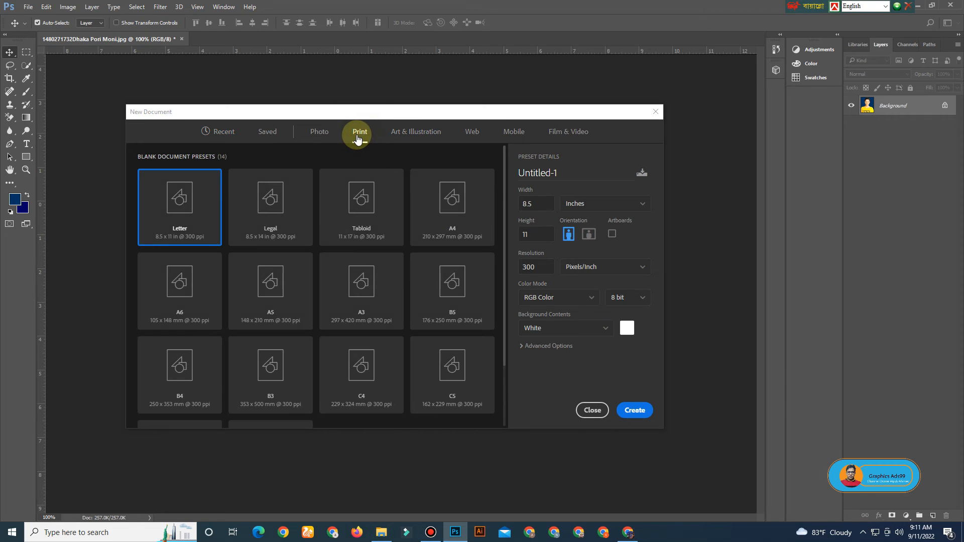
{"action": "left_click", "coordinate": [456, 215]}
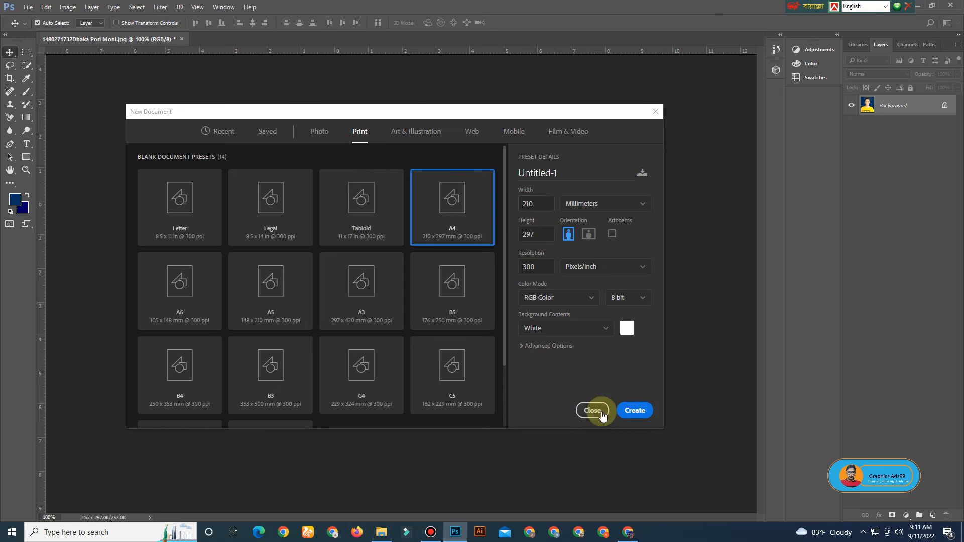
{"action": "left_click", "coordinate": [635, 410]}
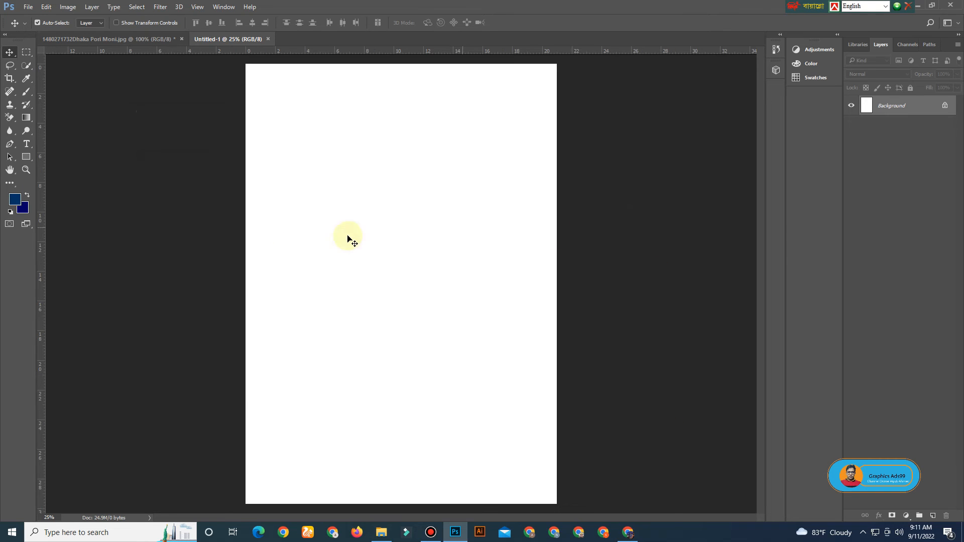
Step: Bring the blue-backed portrait into the blank A4 document and place it at the page's top-left corner
{"action": "left_click_drag", "start_coordinate": [189, 287], "coordinate": [272, 291]}
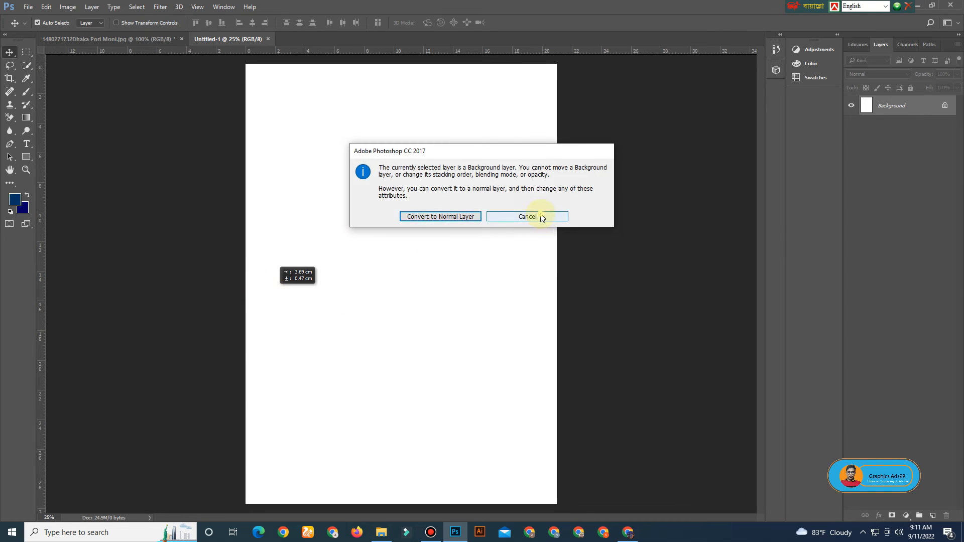
{"action": "left_click", "coordinate": [532, 216]}
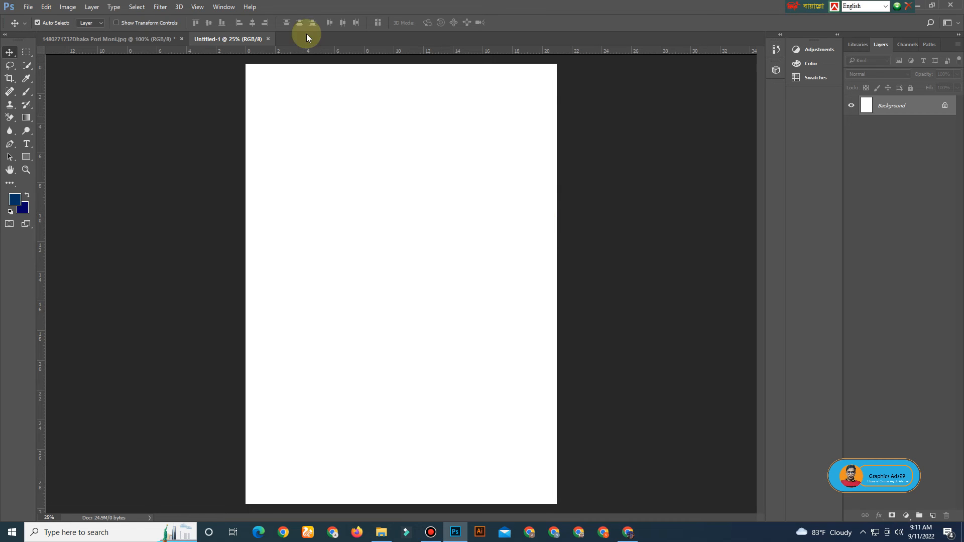
{"action": "left_click", "coordinate": [145, 39]}
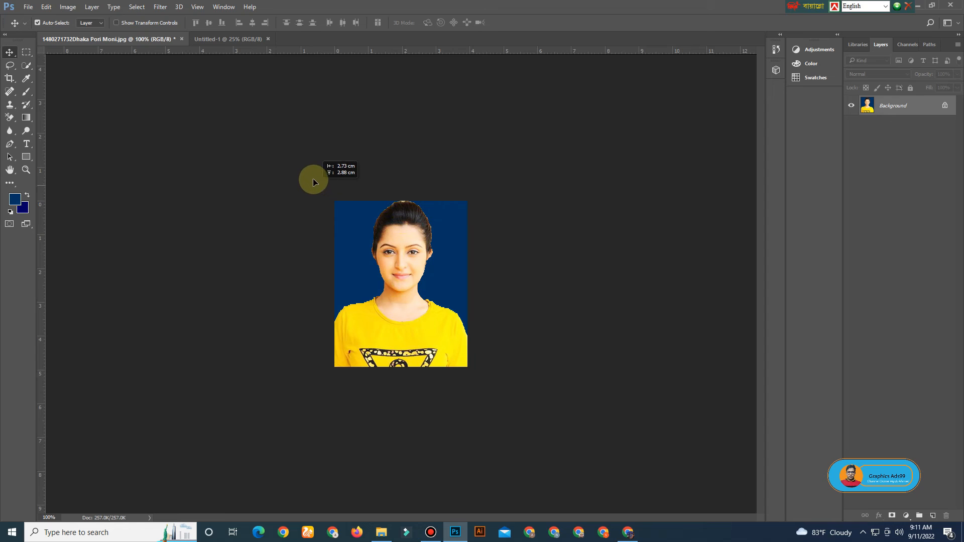
{"action": "left_click", "coordinate": [247, 41]}
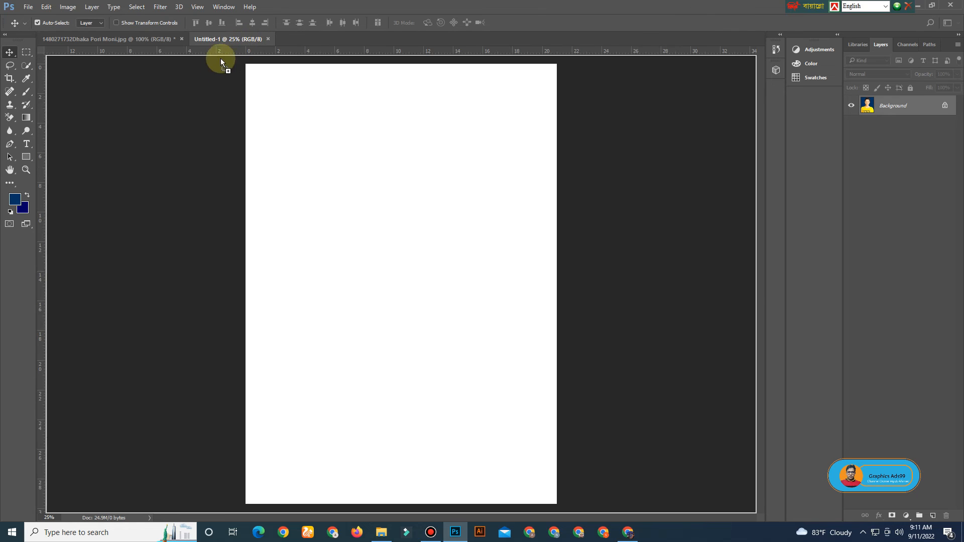
{"action": "left_click_drag", "start_coordinate": [358, 181], "coordinate": [267, 96]}
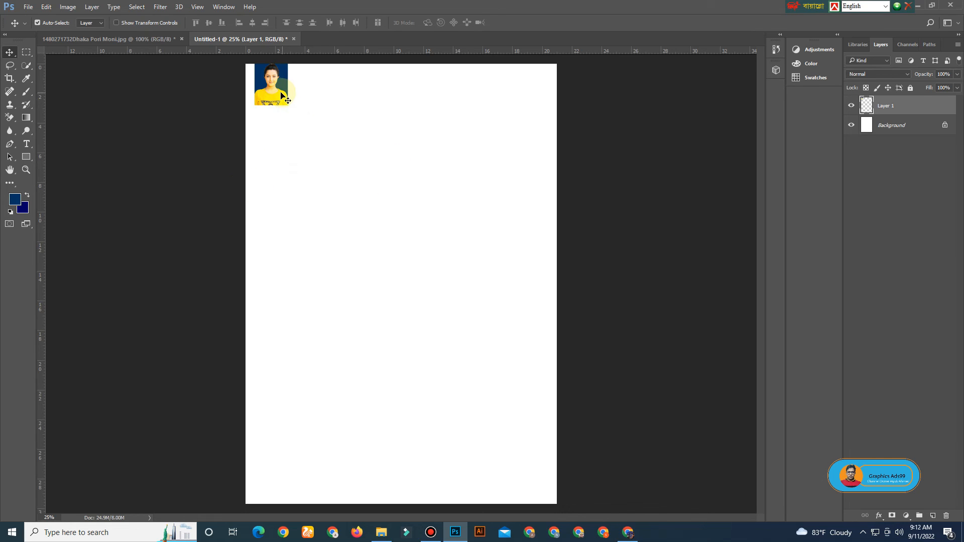
Step: Duplicate the portrait into four evenly spaced photos, and copy that set alongside to complete a row of eight across the page's top edge
{"action": "left_click_drag", "start_coordinate": [280, 93], "coordinate": [391, 94]}
{"action": "left_click", "coordinate": [340, 101]}
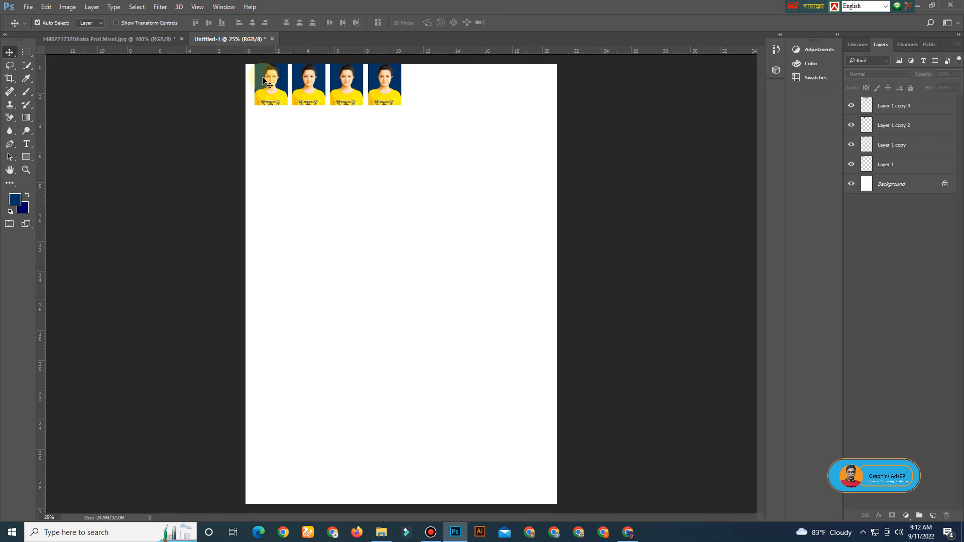
{"action": "left_click_drag", "start_coordinate": [411, 92], "coordinate": [264, 86]}
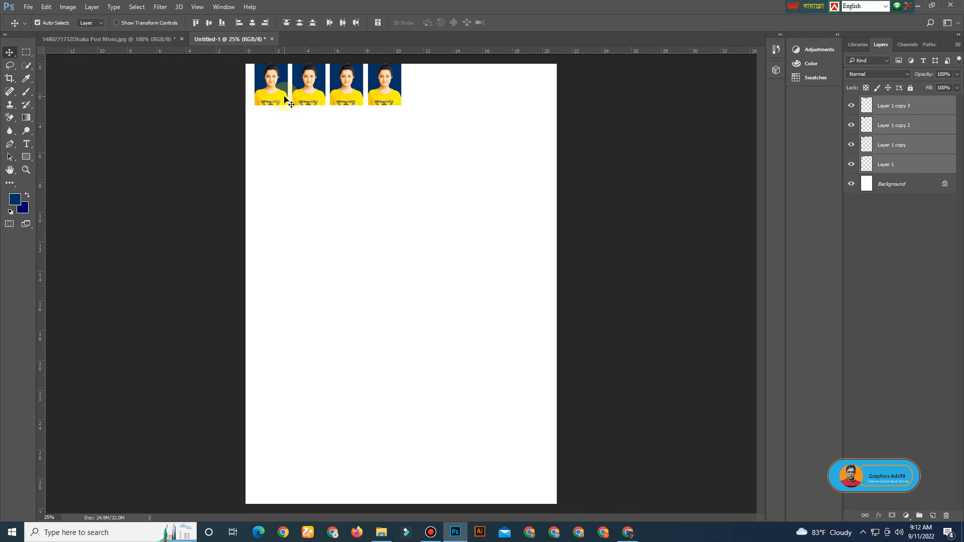
{"action": "left_click_drag", "start_coordinate": [289, 102], "coordinate": [436, 102]}
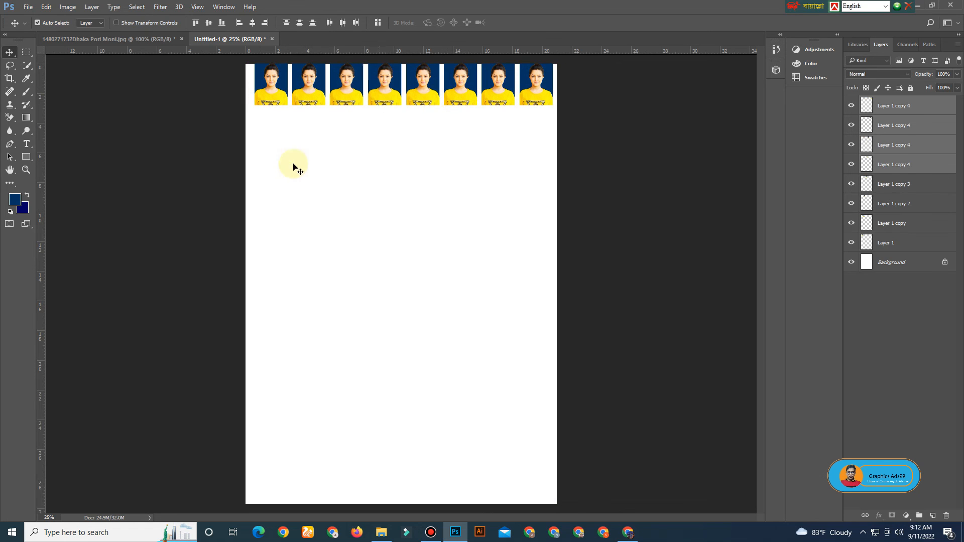